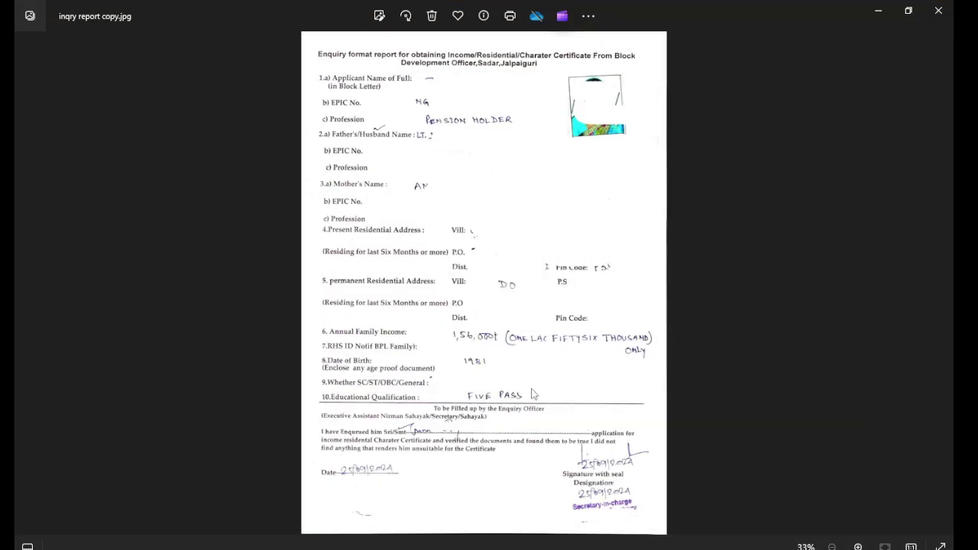
- Examine the applicant's details in the scanned enquiry report image
{"action": "scroll", "coordinate": [535, 393], "scroll_direction": "up", "scroll_amount": 2}
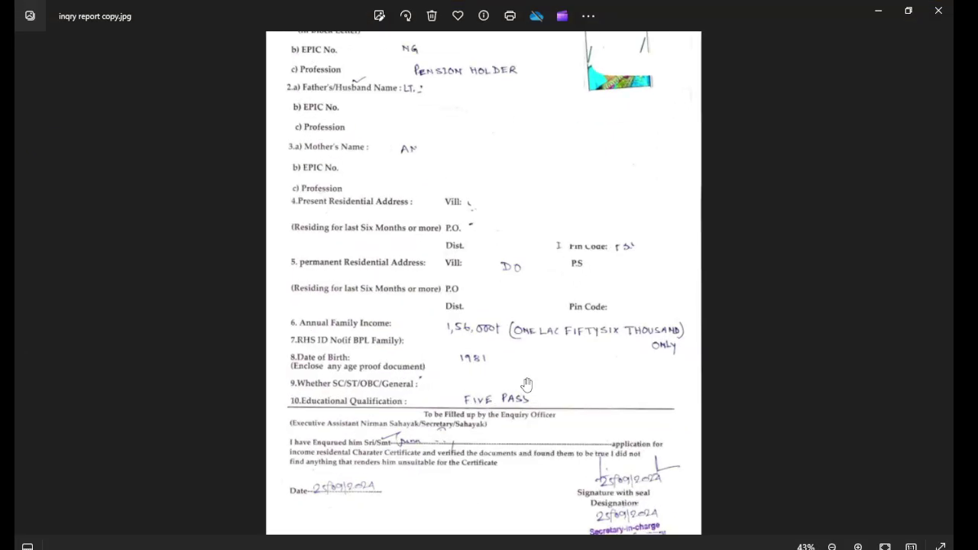
{"action": "left_click_drag", "start_coordinate": [499, 207], "coordinate": [497, 417]}
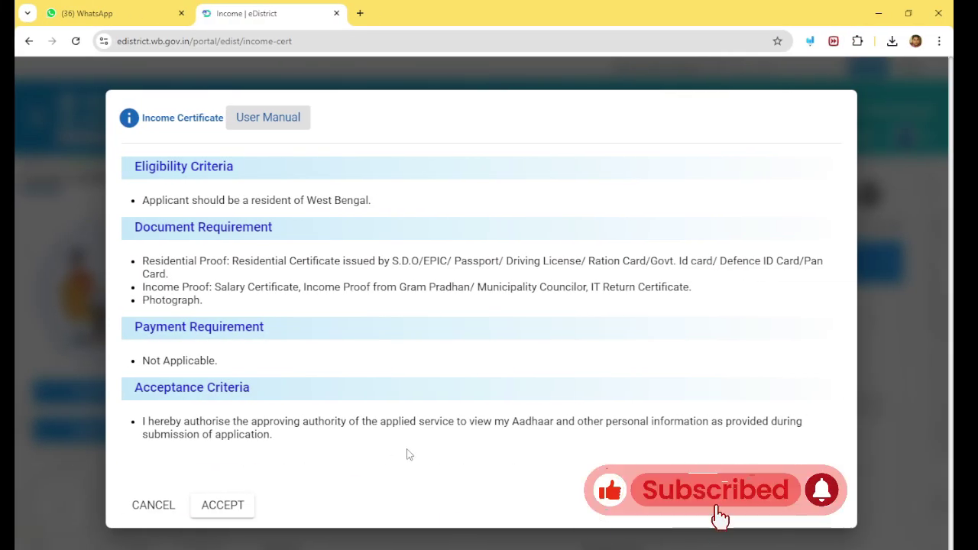
- Accept the Income Certificate criteria and set the applicant's salutation to Mr
{"action": "left_click", "coordinate": [222, 505]}
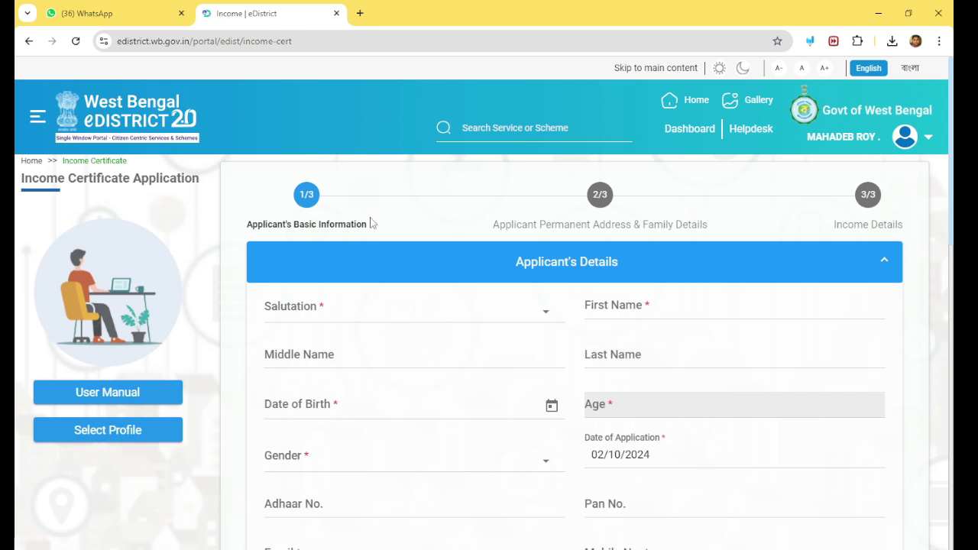
{"action": "scroll", "coordinate": [626, 352], "scroll_direction": "down", "scroll_amount": 2}
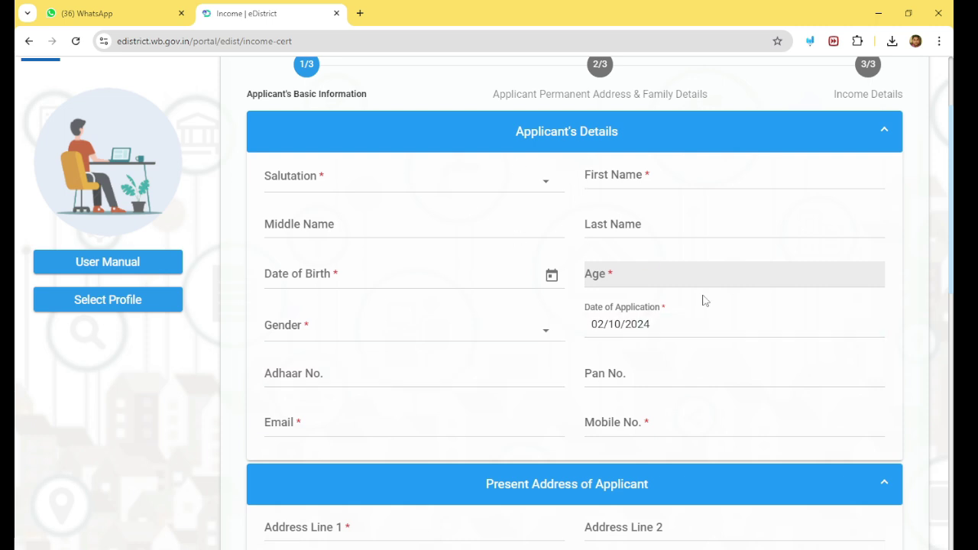
{"action": "left_click", "coordinate": [310, 182]}
{"action": "left_click", "coordinate": [307, 208]}
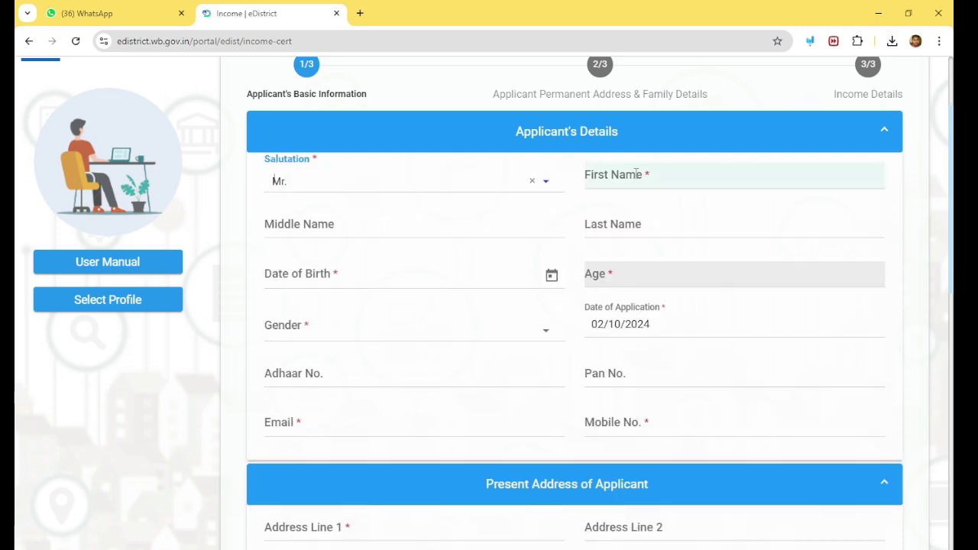
{"action": "left_click", "coordinate": [343, 273]}
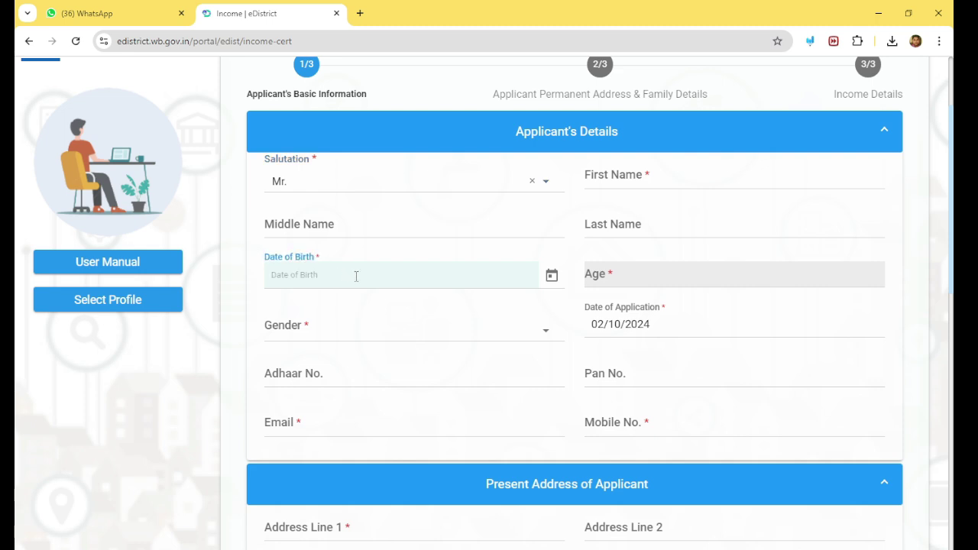
{"action": "left_click", "coordinate": [547, 280]}
{"action": "left_click", "coordinate": [547, 280]}
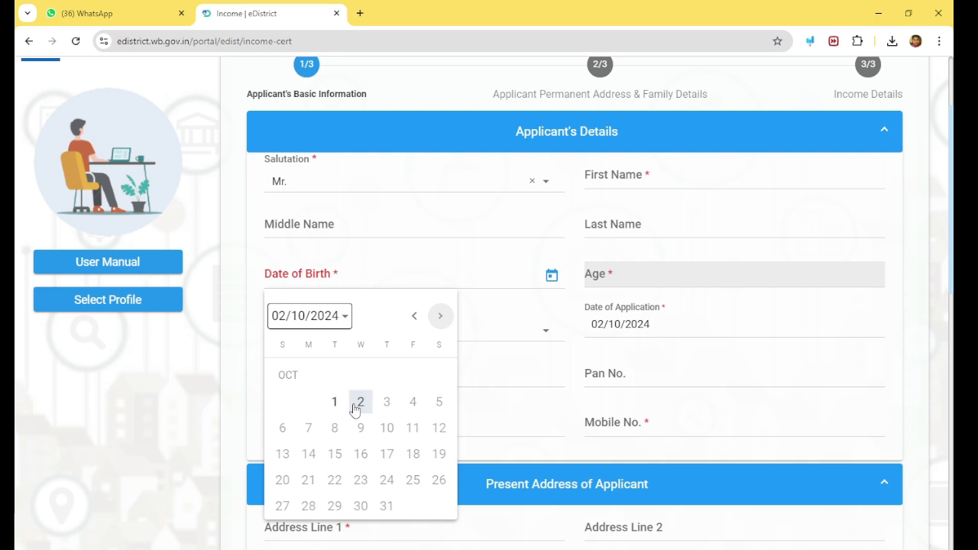
{"action": "left_click", "coordinate": [238, 294]}
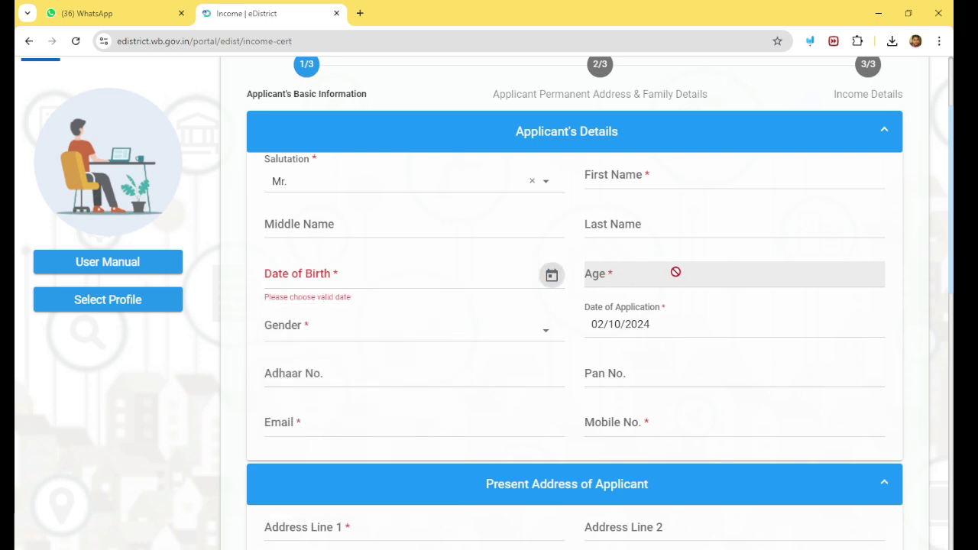
- Set the applicant's gender to Male
{"action": "left_click", "coordinate": [357, 337]}
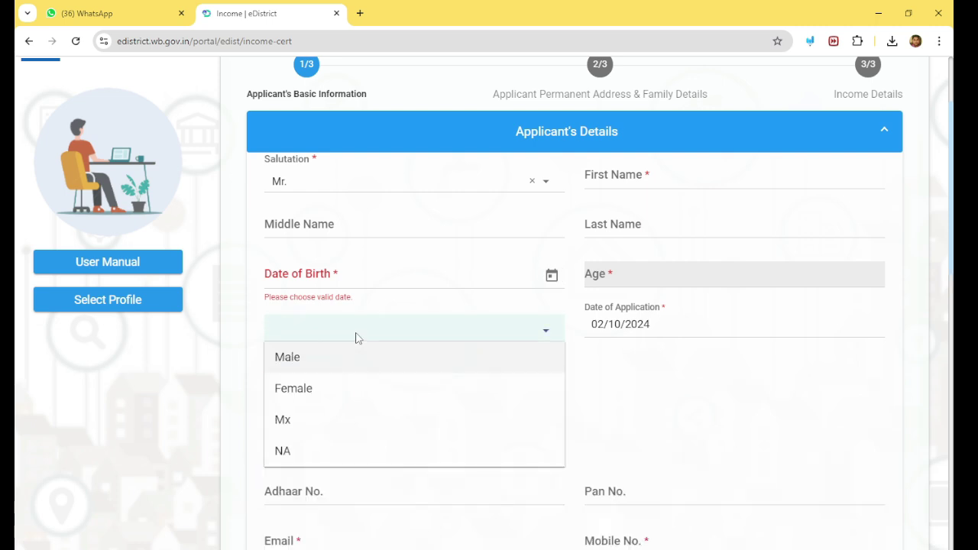
{"action": "left_click", "coordinate": [317, 362]}
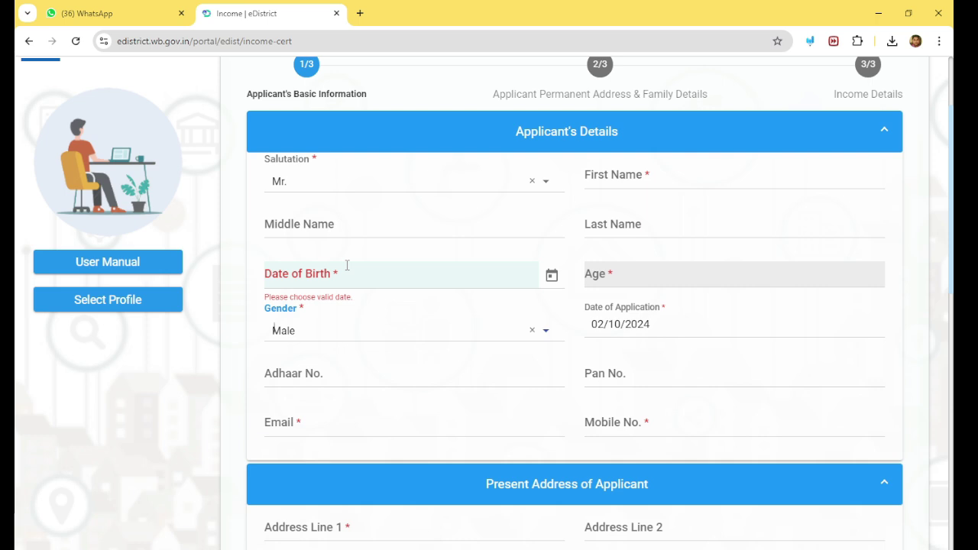
{"action": "scroll", "coordinate": [347, 265], "scroll_direction": "down", "scroll_amount": 5}
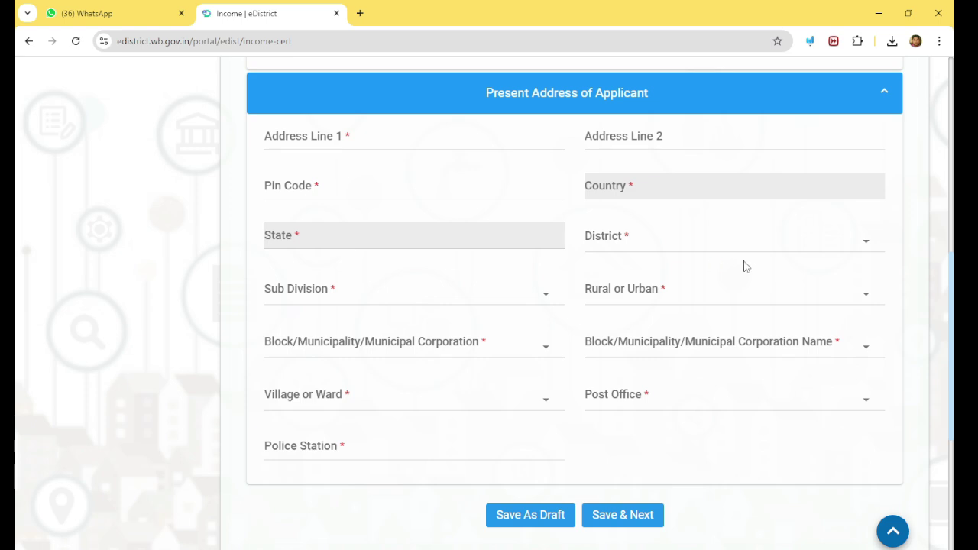
{"action": "left_click", "coordinate": [654, 241]}
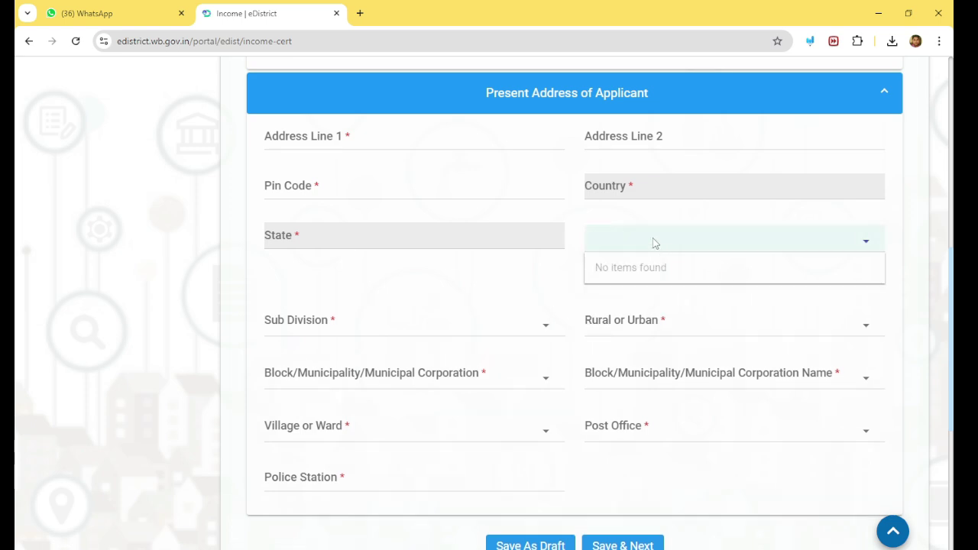
{"action": "left_click", "coordinate": [356, 324]}
{"action": "left_click", "coordinate": [610, 338]}
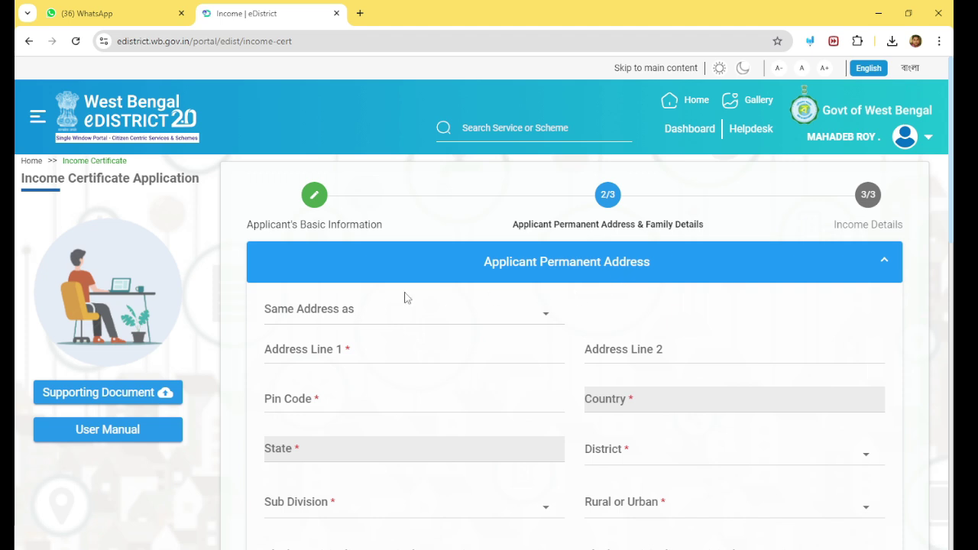
- Set the applicant's permanent address to be the same as the Present Address
{"action": "left_click", "coordinate": [375, 311]}
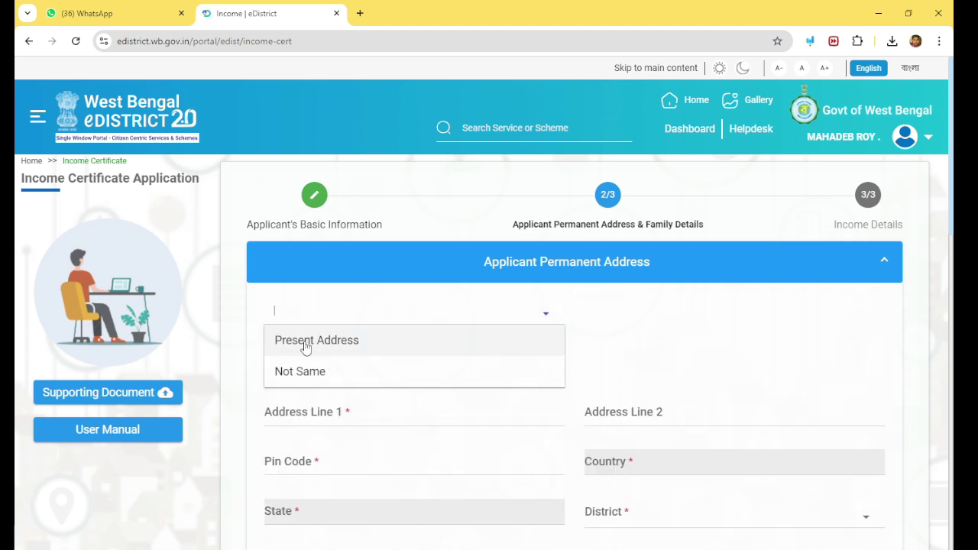
{"action": "left_click", "coordinate": [347, 342]}
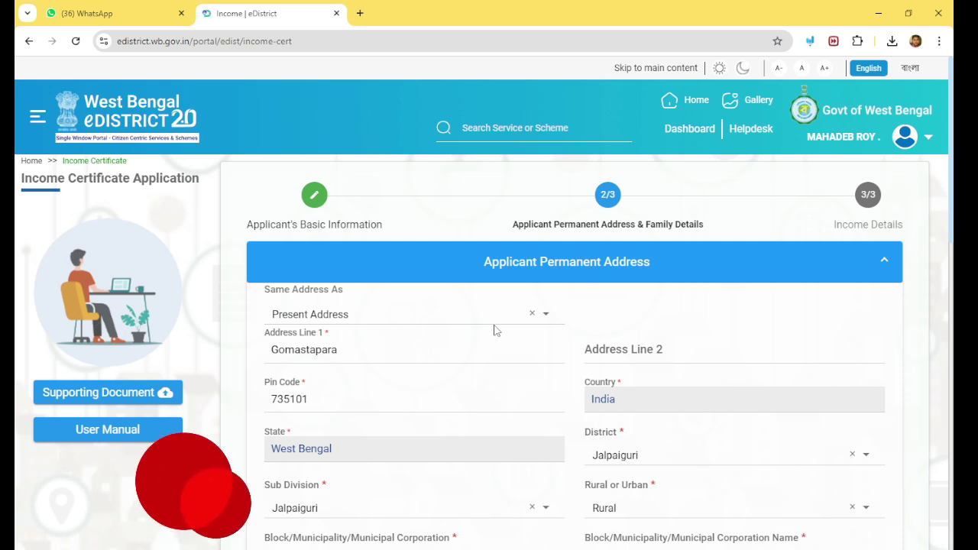
- In the applicant's other details, set Applicant is Minor/Student to NO and Special Case to Widow
{"action": "scroll", "coordinate": [493, 330], "scroll_direction": "down", "scroll_amount": 6}
{"action": "scroll", "coordinate": [493, 331], "scroll_direction": "down", "scroll_amount": 2}
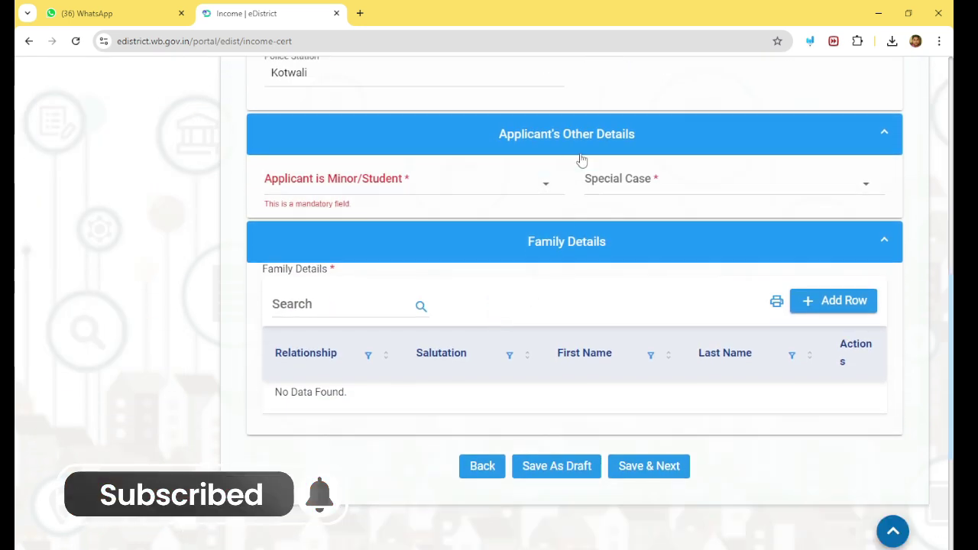
{"action": "left_click", "coordinate": [449, 185]}
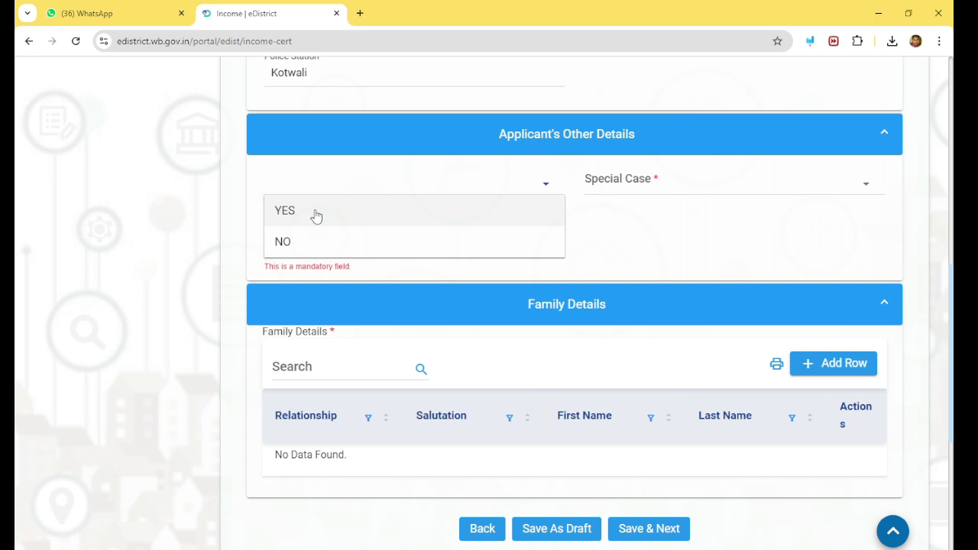
{"action": "left_click", "coordinate": [284, 242]}
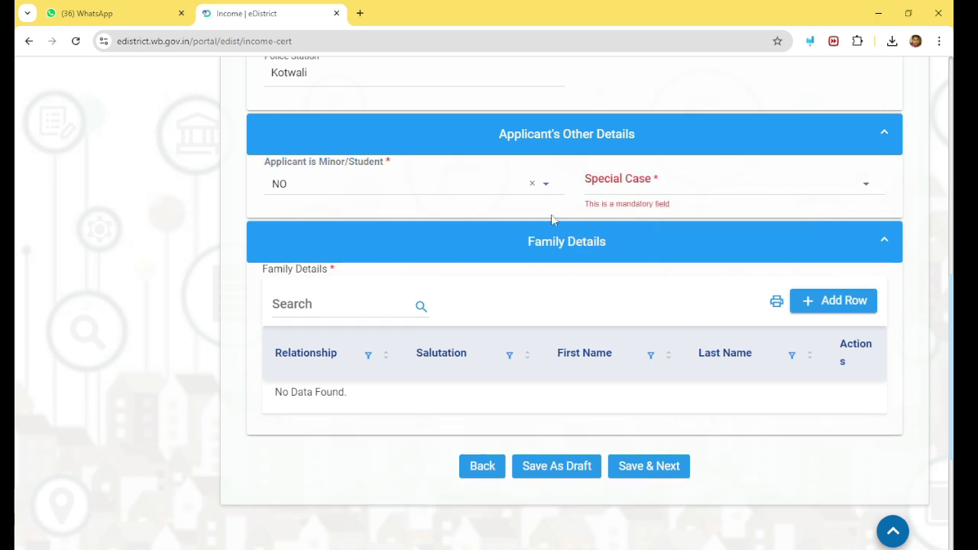
{"action": "left_click", "coordinate": [650, 185]}
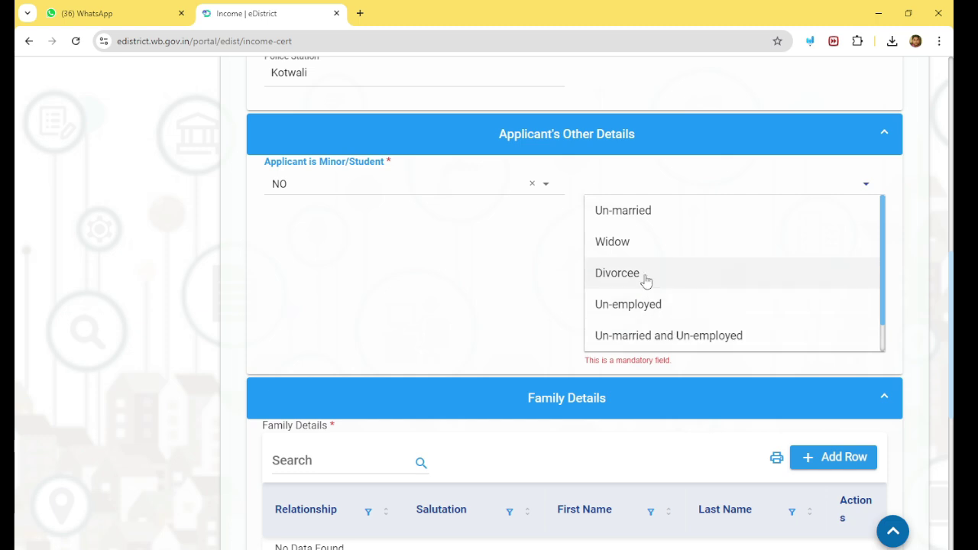
{"action": "left_click", "coordinate": [623, 243]}
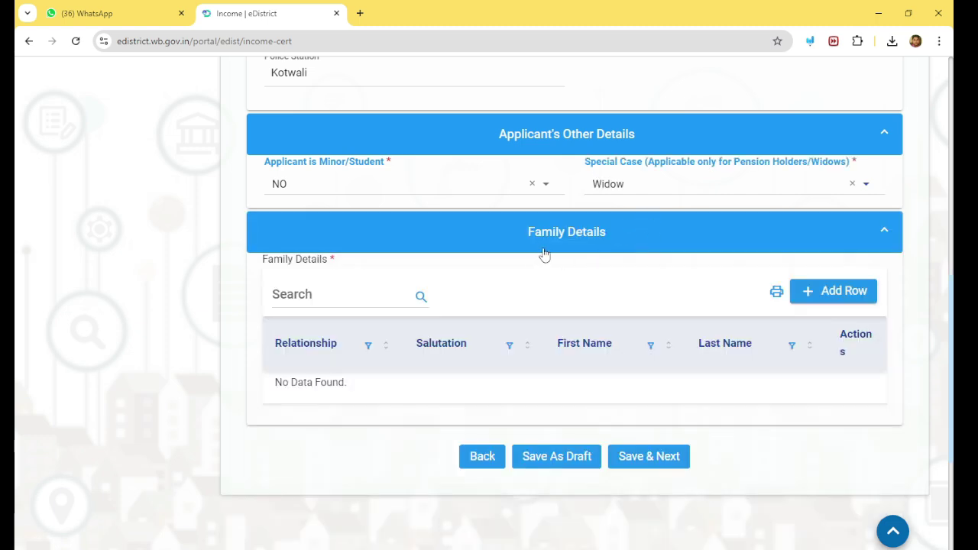
- Start a new guardian row in Family Details, setting the relationship to Husband and choosing the guardian's salutation
{"action": "left_click", "coordinate": [830, 298]}
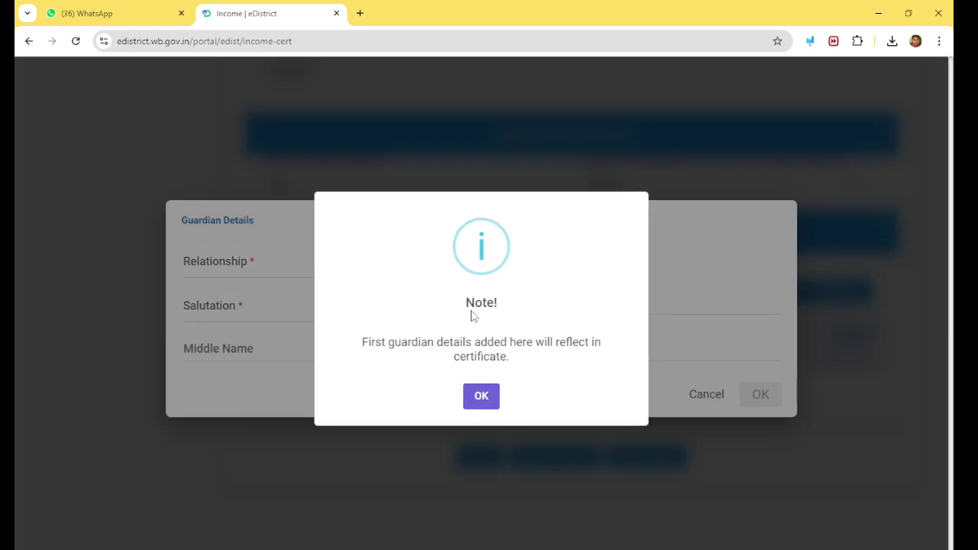
{"action": "left_click", "coordinate": [482, 397]}
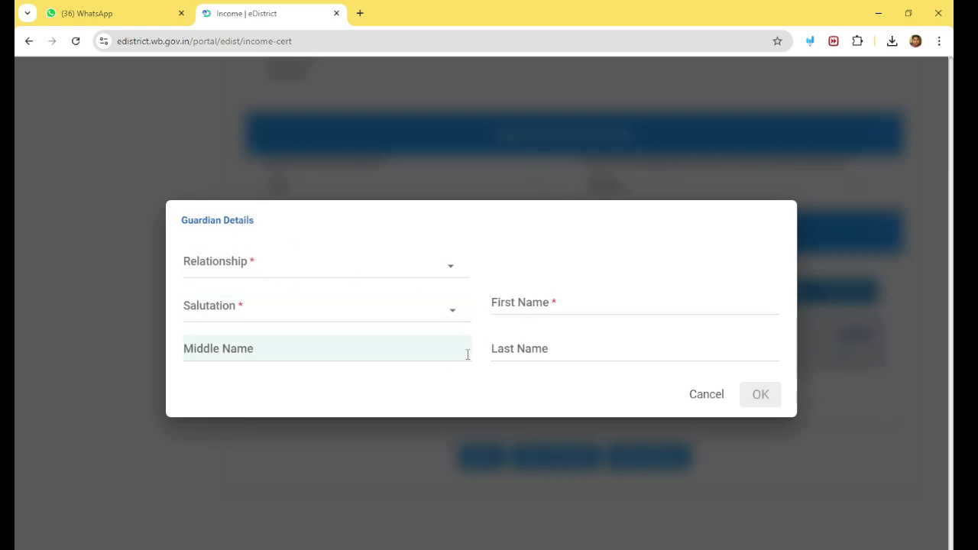
{"action": "left_click", "coordinate": [221, 265]}
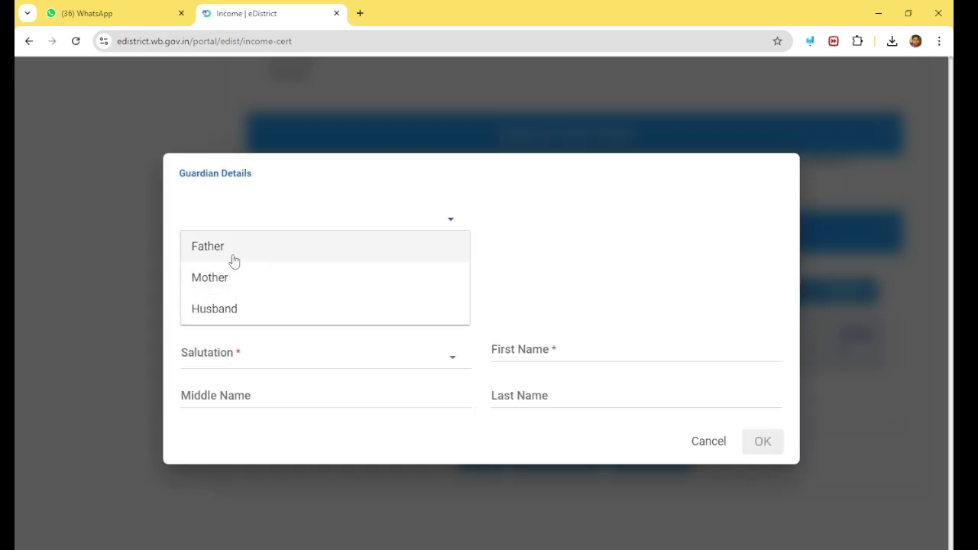
{"action": "left_click", "coordinate": [223, 314]}
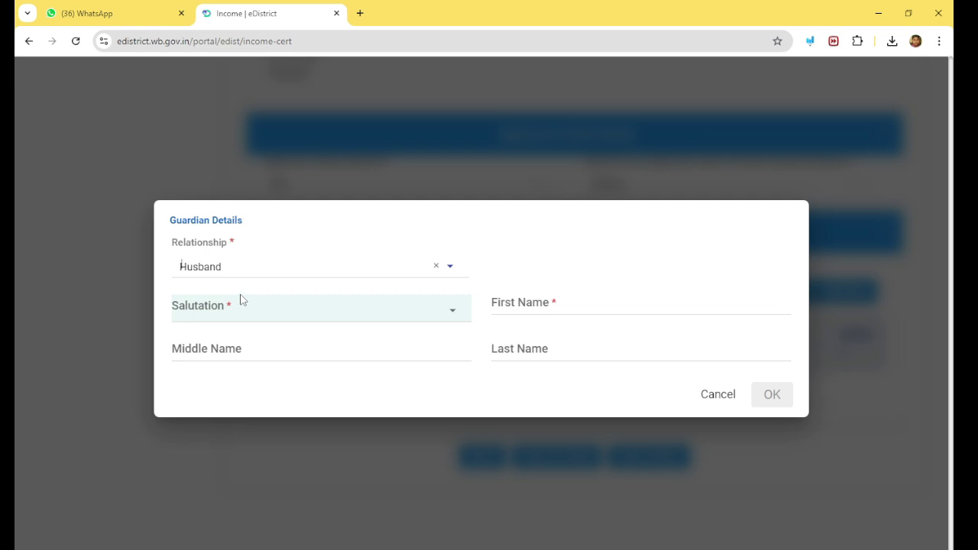
{"action": "left_click", "coordinate": [242, 304]}
{"action": "left_click", "coordinate": [193, 272]}
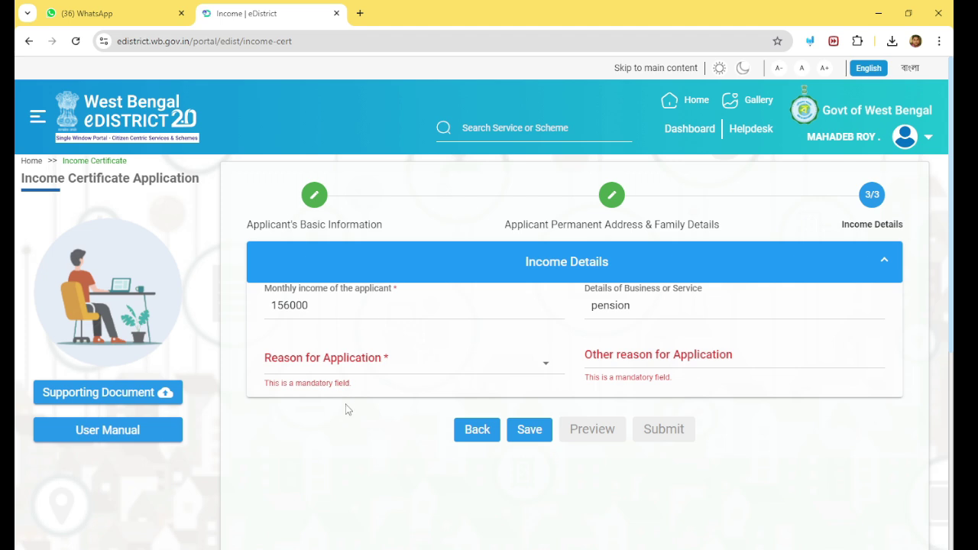
- Set the reason for application to Other with Job as the other reason, and save the income details
{"action": "left_click", "coordinate": [349, 365]}
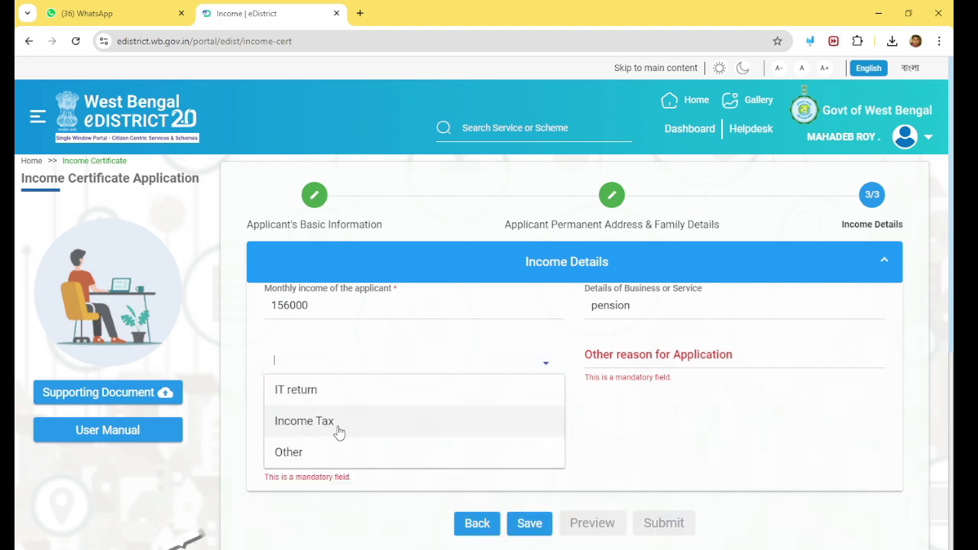
{"action": "left_click", "coordinate": [294, 453]}
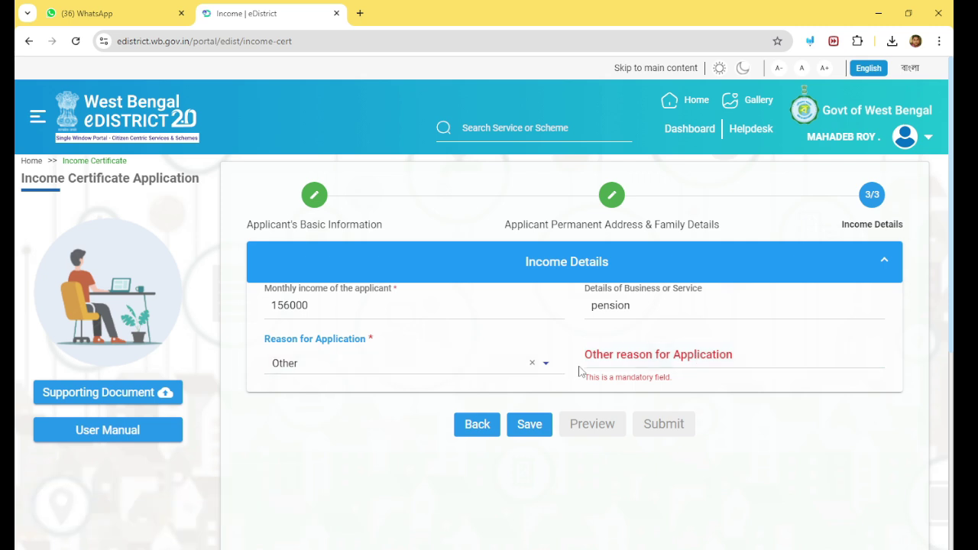
{"action": "left_click", "coordinate": [656, 357]}
{"action": "type", "text": "Job"}
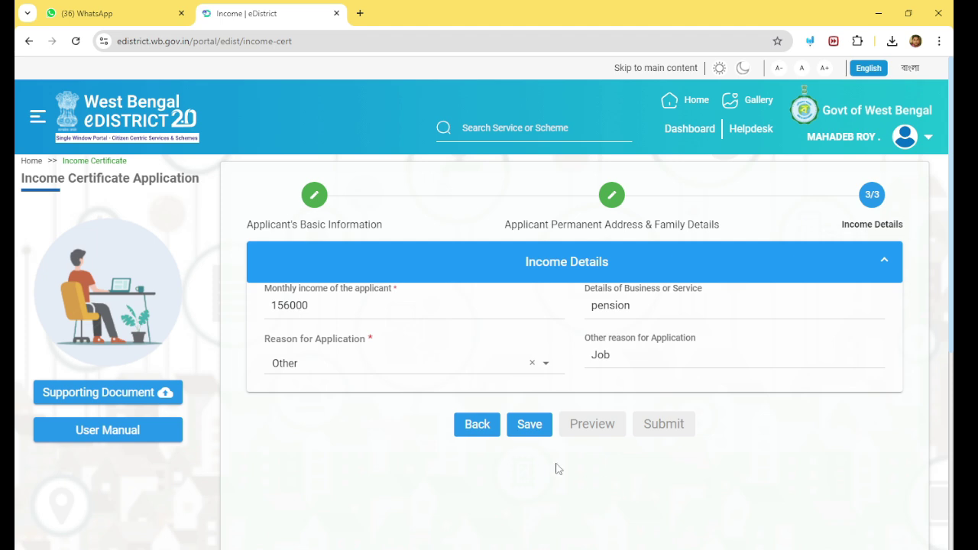
{"action": "left_click", "coordinate": [530, 426]}
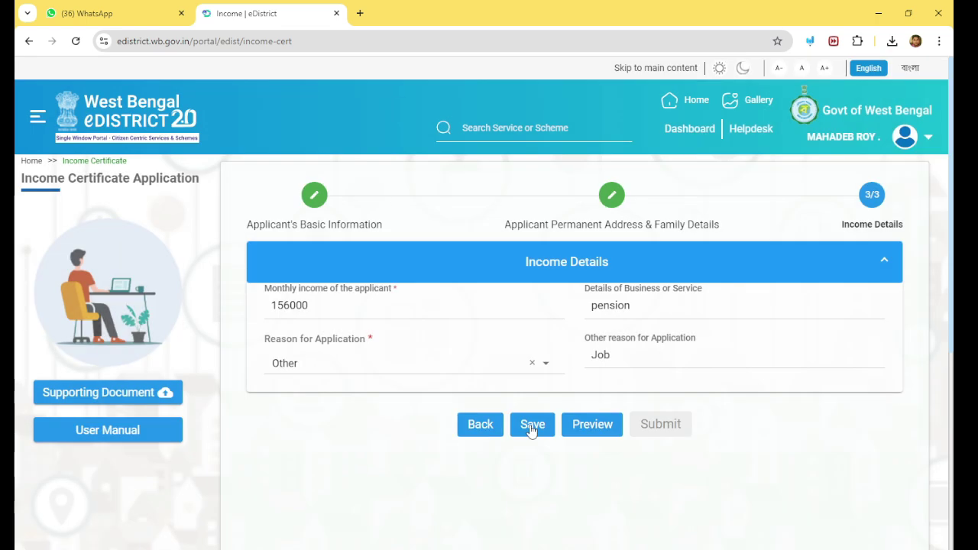
- Preview the completed application, review both pages through to the end, and close the preview
{"action": "left_click", "coordinate": [593, 428]}
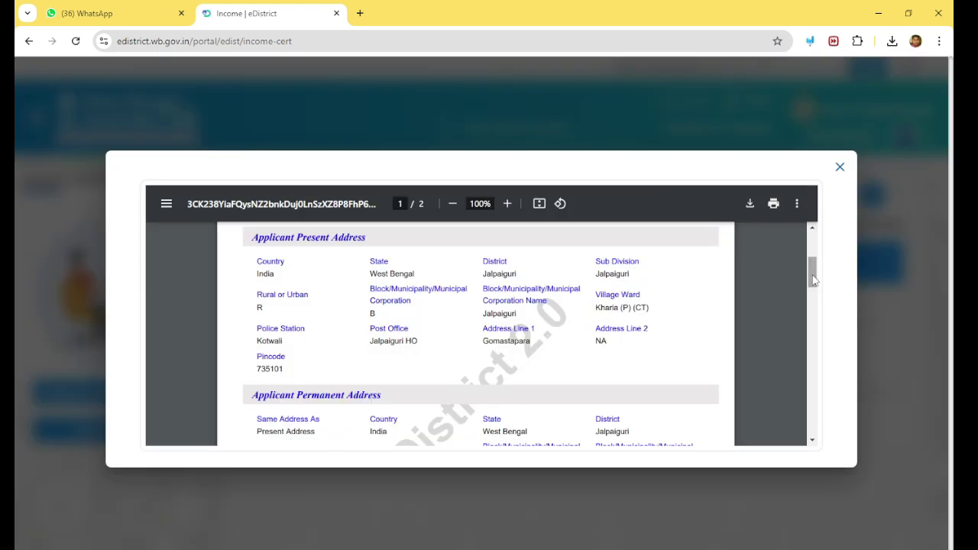
{"action": "left_click_drag", "start_coordinate": [814, 296], "coordinate": [814, 387]}
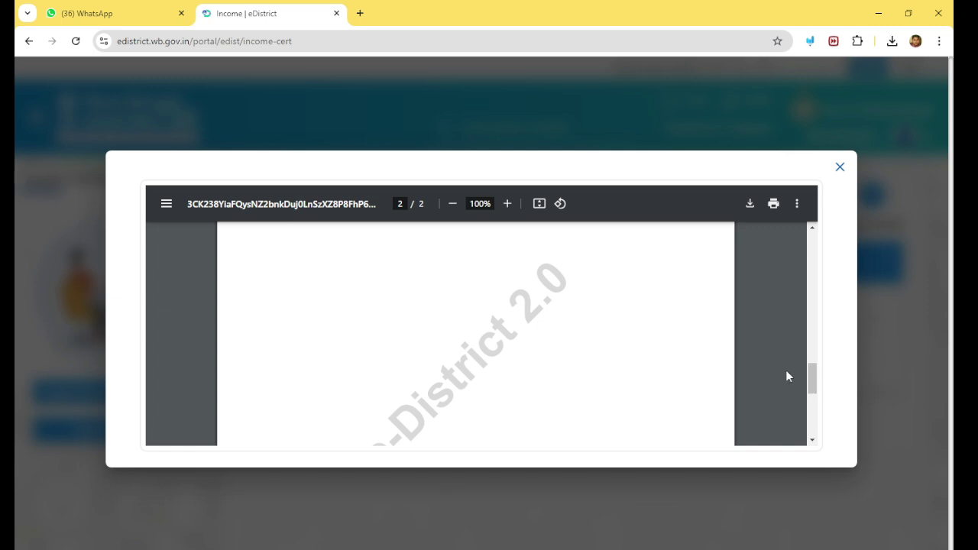
{"action": "left_click_drag", "start_coordinate": [813, 378], "coordinate": [811, 428]}
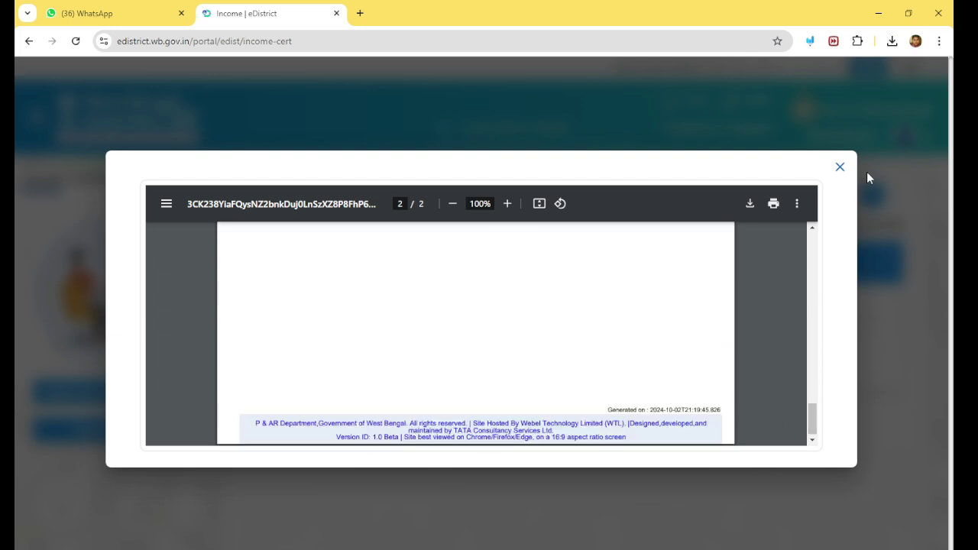
{"action": "left_click", "coordinate": [840, 168]}
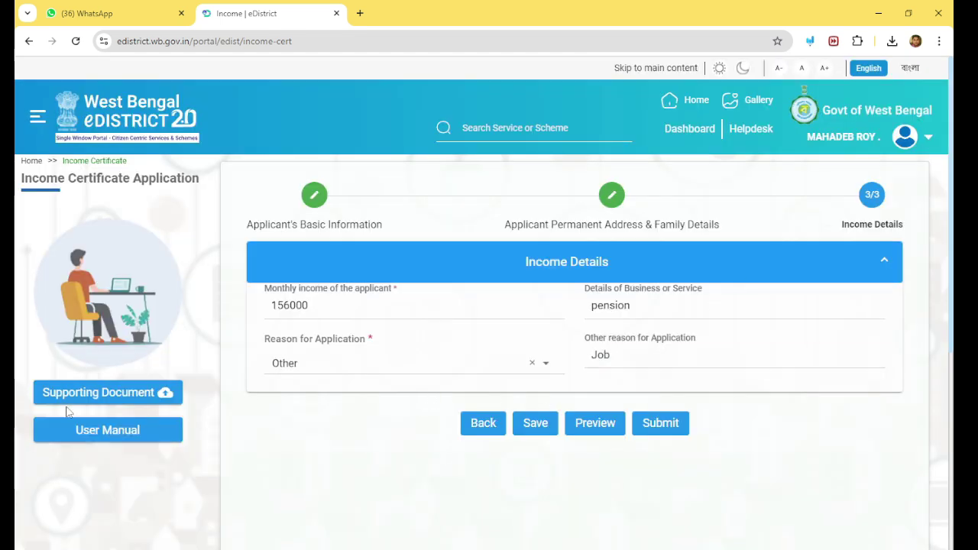
- In the supporting documents, attach aadhaar.jpg as Aadhar Card residential proof, photo.jpg as Photograph and the new income PDF as Parent/Guardian Income Proof
{"action": "left_click", "coordinate": [141, 395]}
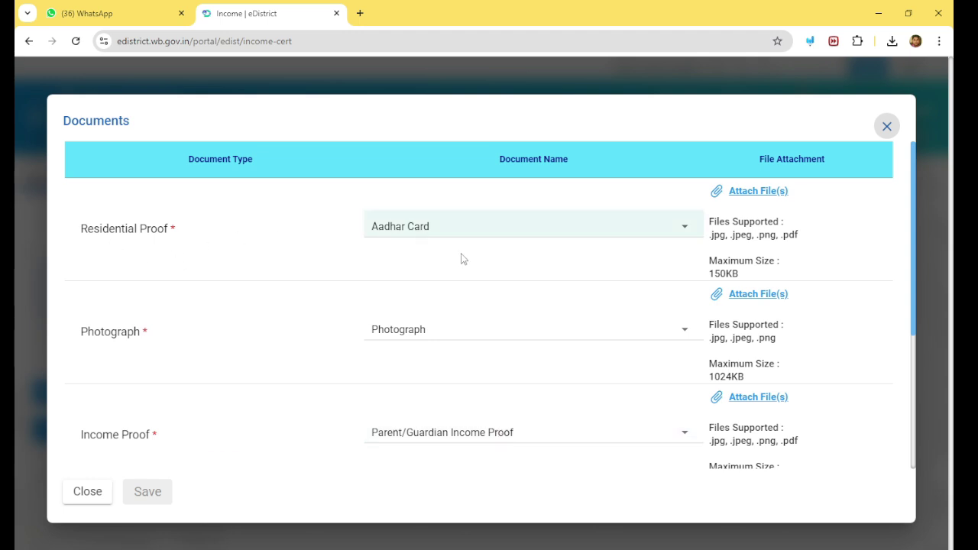
{"action": "scroll", "coordinate": [488, 337], "scroll_direction": "down", "scroll_amount": 1}
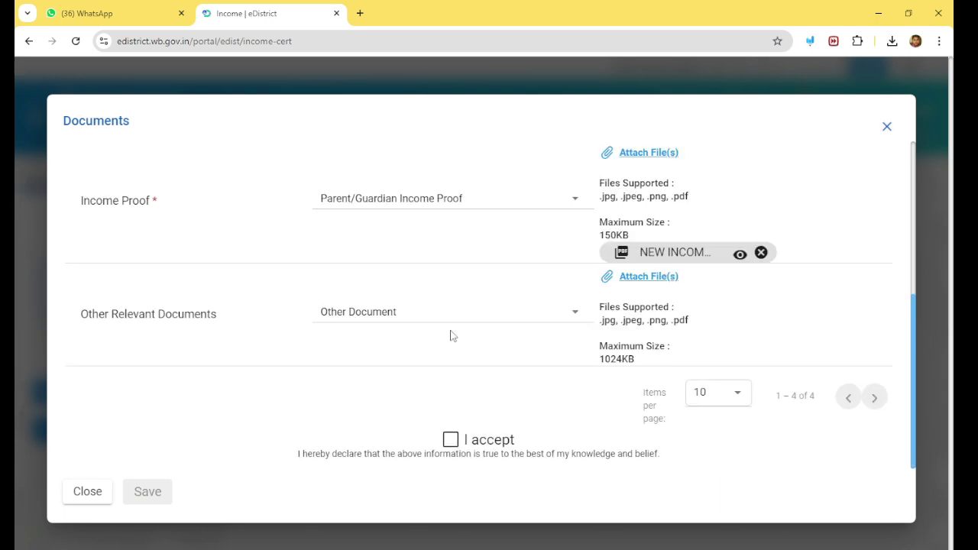
- Review the files attached for each document type, accept the declaration and save the supporting documents
{"action": "scroll", "coordinate": [451, 334], "scroll_direction": "up", "scroll_amount": 3}
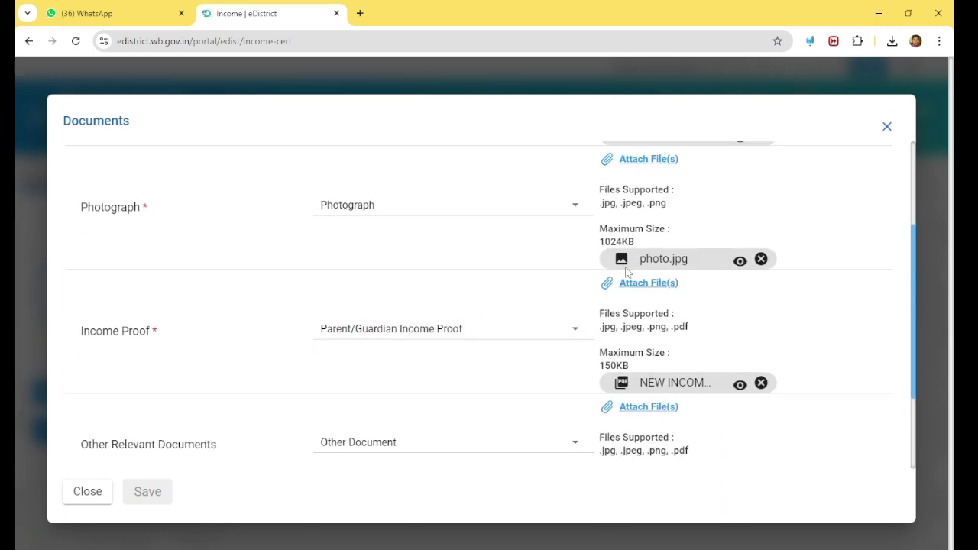
{"action": "scroll", "coordinate": [622, 282], "scroll_direction": "down", "scroll_amount": 3}
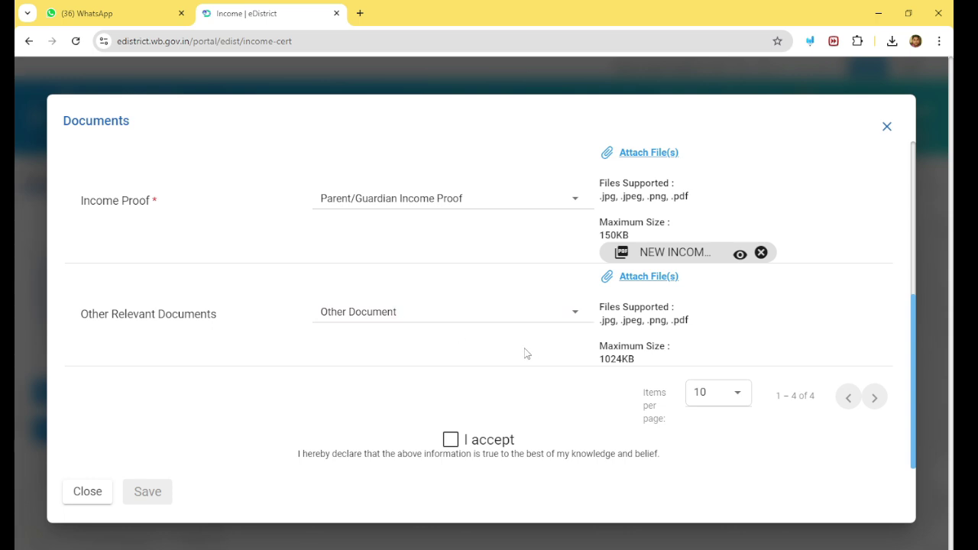
{"action": "scroll", "coordinate": [587, 339], "scroll_direction": "up", "scroll_amount": 3}
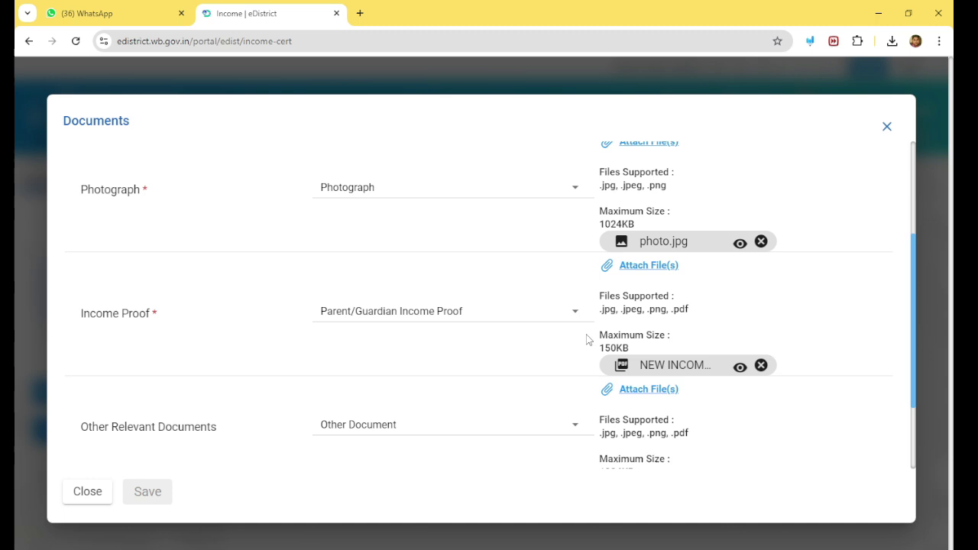
{"action": "scroll", "coordinate": [587, 339], "scroll_direction": "down", "scroll_amount": 1}
{"action": "scroll", "coordinate": [587, 339], "scroll_direction": "up", "scroll_amount": 2}
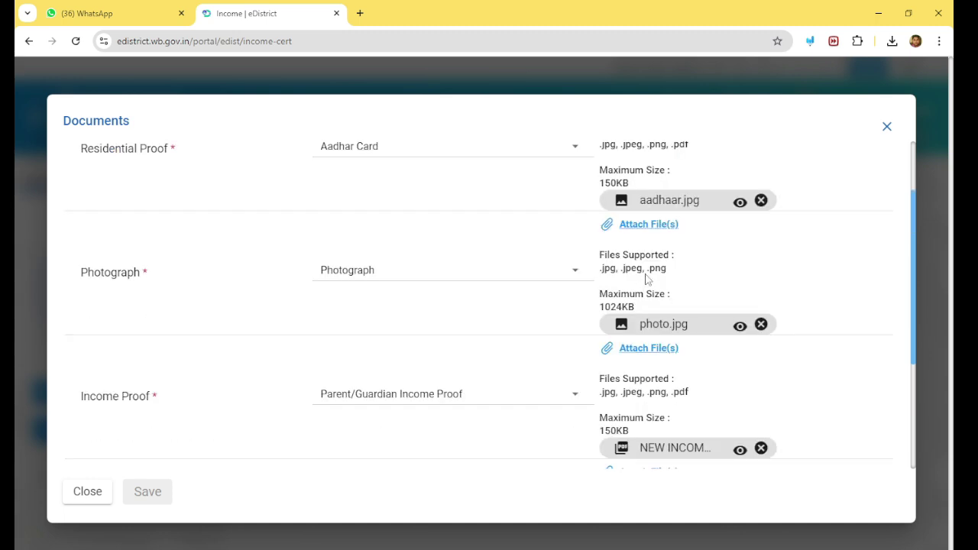
{"action": "scroll", "coordinate": [647, 277], "scroll_direction": "up", "scroll_amount": 1}
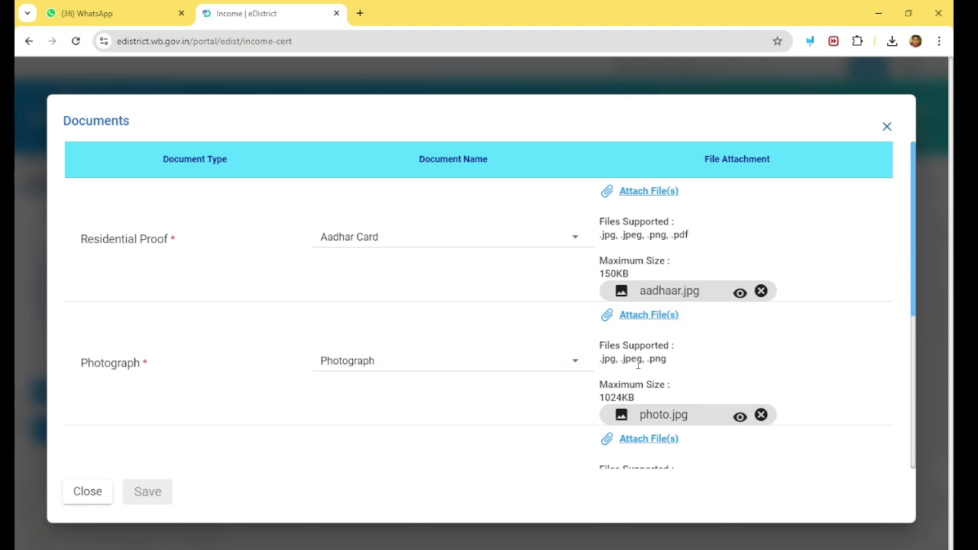
{"action": "scroll", "coordinate": [638, 365], "scroll_direction": "down", "scroll_amount": 2}
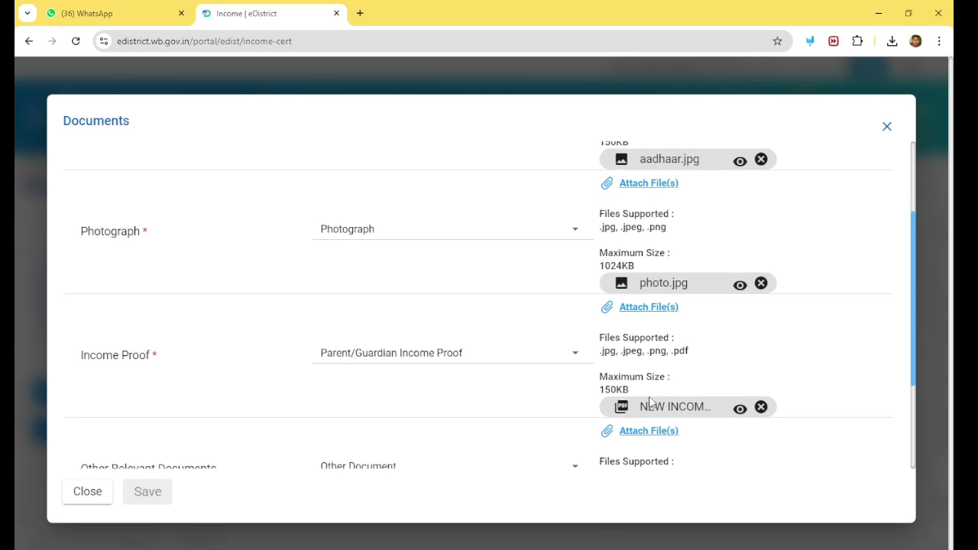
{"action": "scroll", "coordinate": [555, 395], "scroll_direction": "down", "scroll_amount": 3}
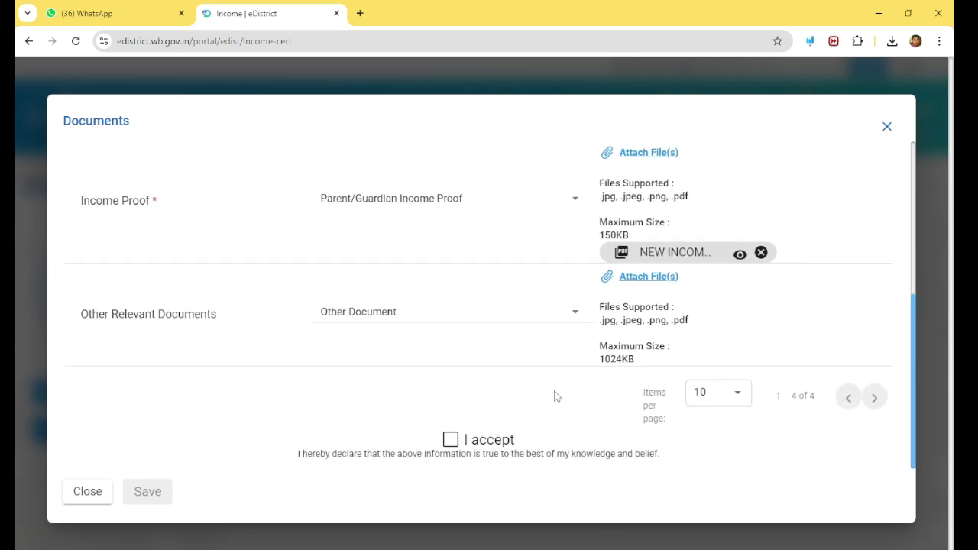
{"action": "left_click", "coordinate": [451, 440]}
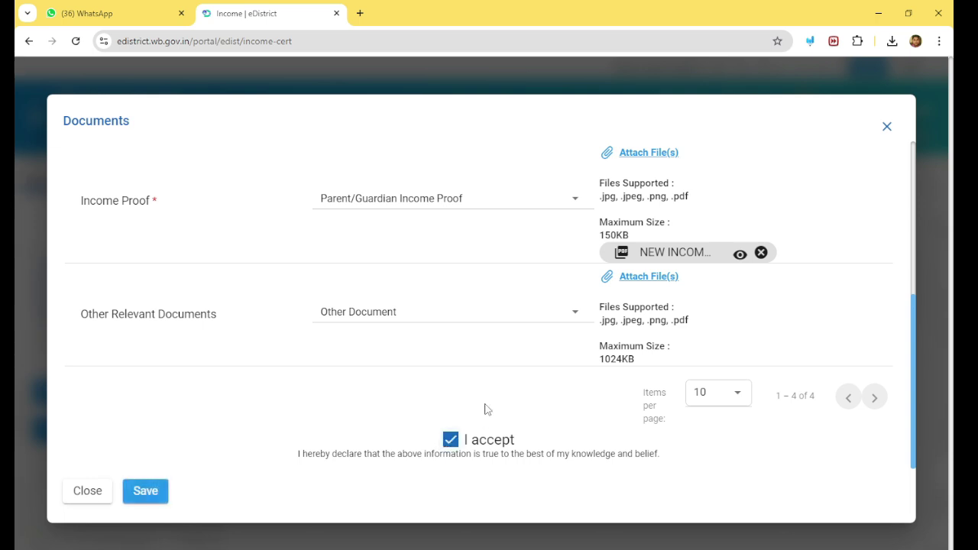
{"action": "left_click", "coordinate": [143, 491]}
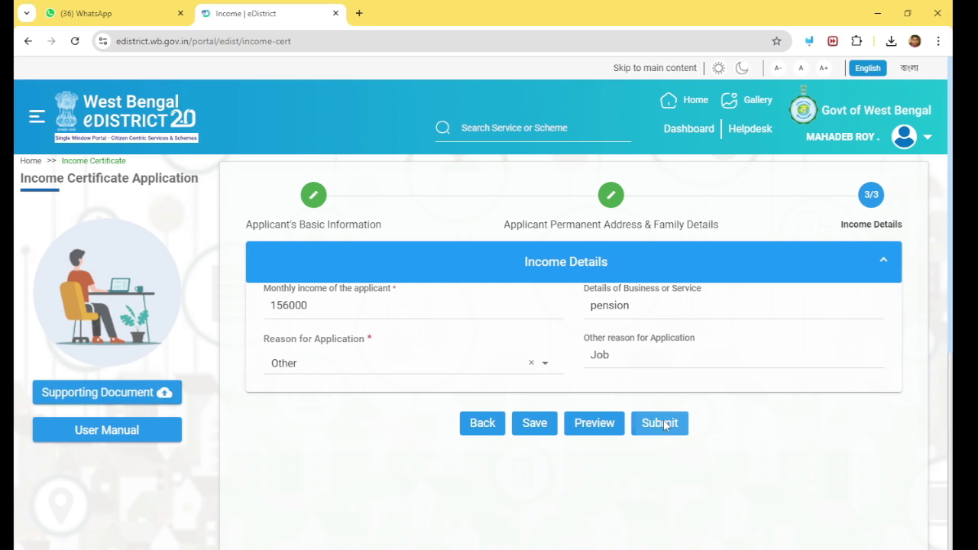
- Submit the Income Certificate application and open the download option for its acknowledgement
{"action": "left_click", "coordinate": [663, 423]}
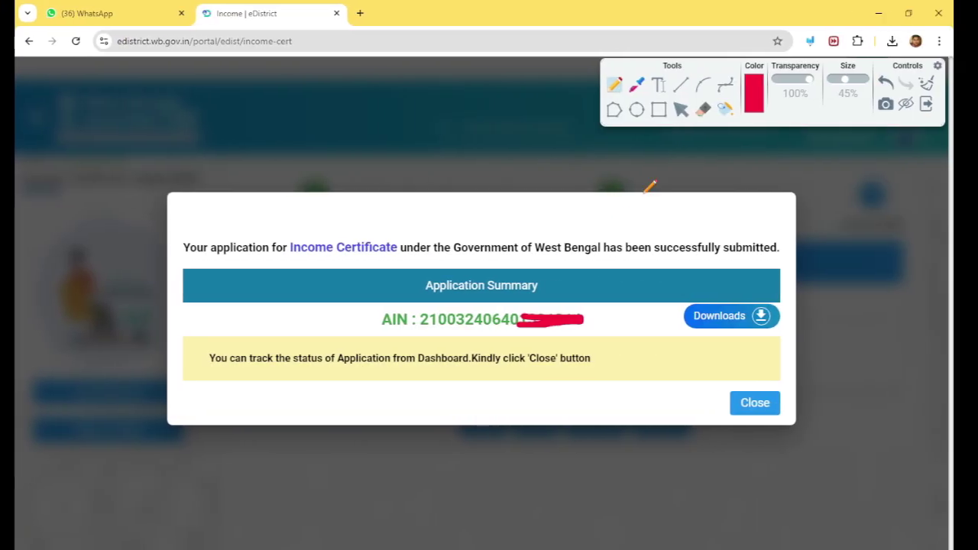
{"action": "left_click", "coordinate": [681, 110]}
{"action": "left_click", "coordinate": [752, 325]}
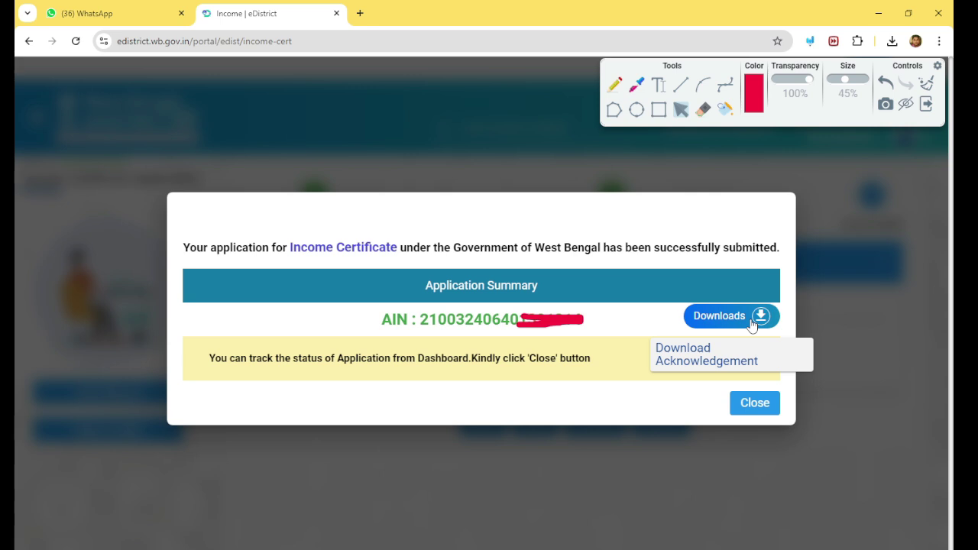